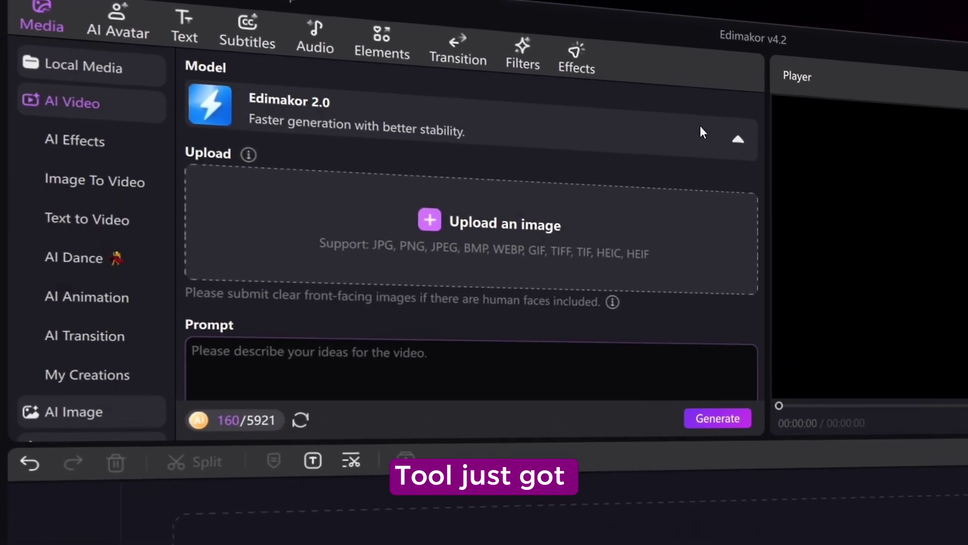
Choose Google Veo 3 from the AI Video model list in place of Edimakor 2.0.
click(705, 139)
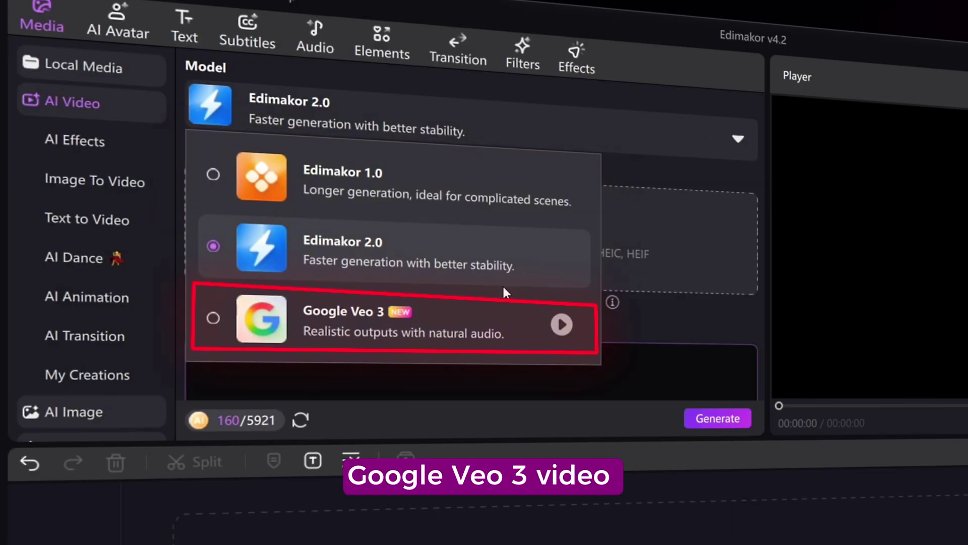
click(502, 327)
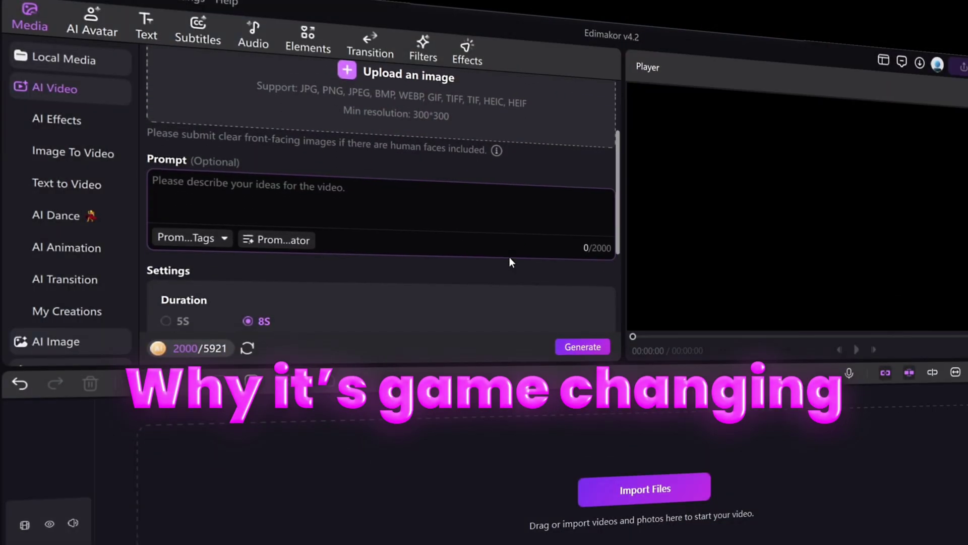
scroll(509, 261, down, 2)
scroll(510, 261, down, 1)
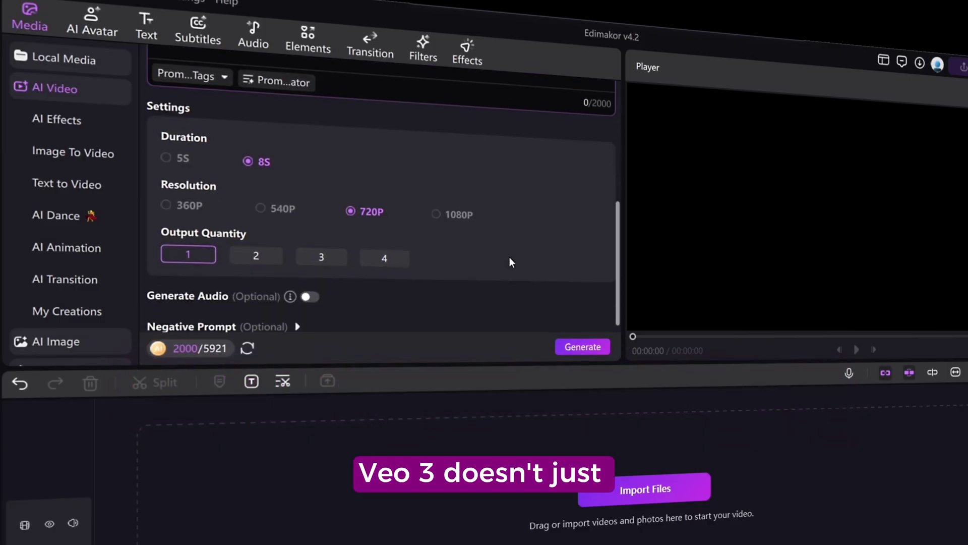
scroll(511, 262, up, 2)
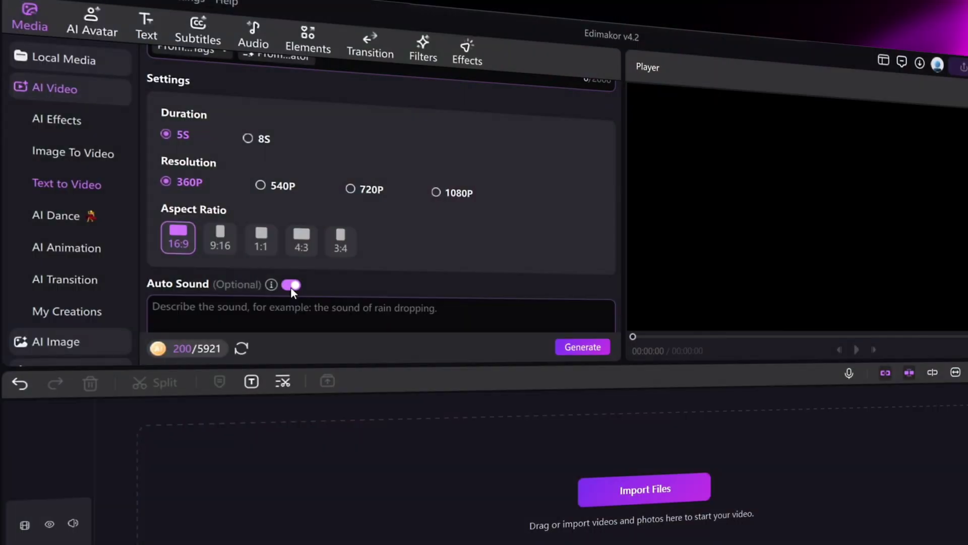
Leave Auto Sound on, enter the birthday cheers-and-clapping prompt, and choose 1080P resolution.
click(291, 287)
click(291, 287)
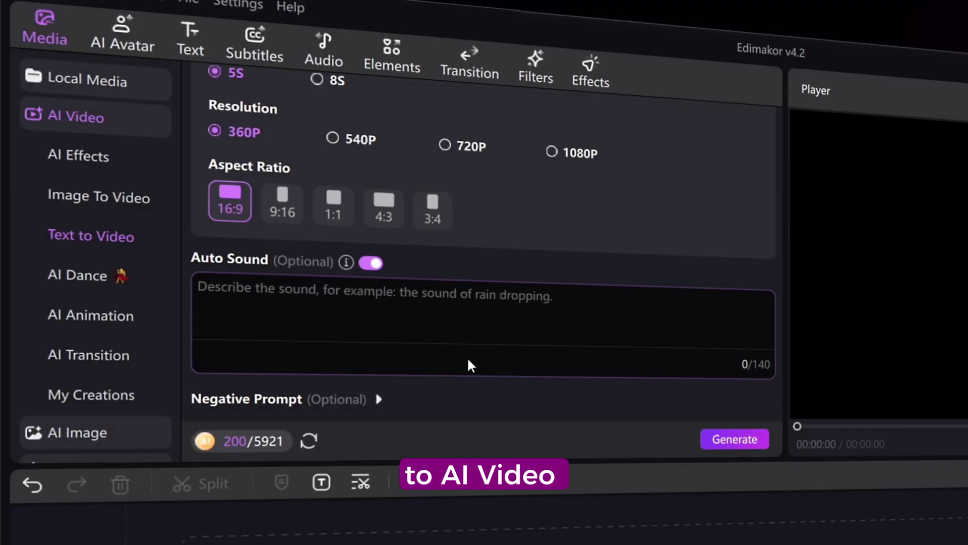
scroll(460, 361, up, 10)
click(444, 222)
text(A birthday scene with cheers and clapping.)
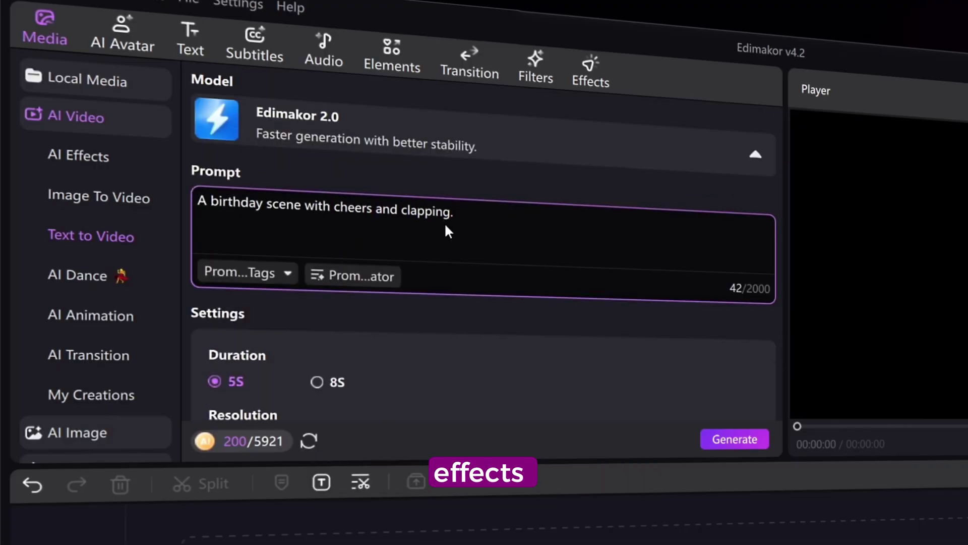
scroll(447, 232, down, 5)
click(564, 302)
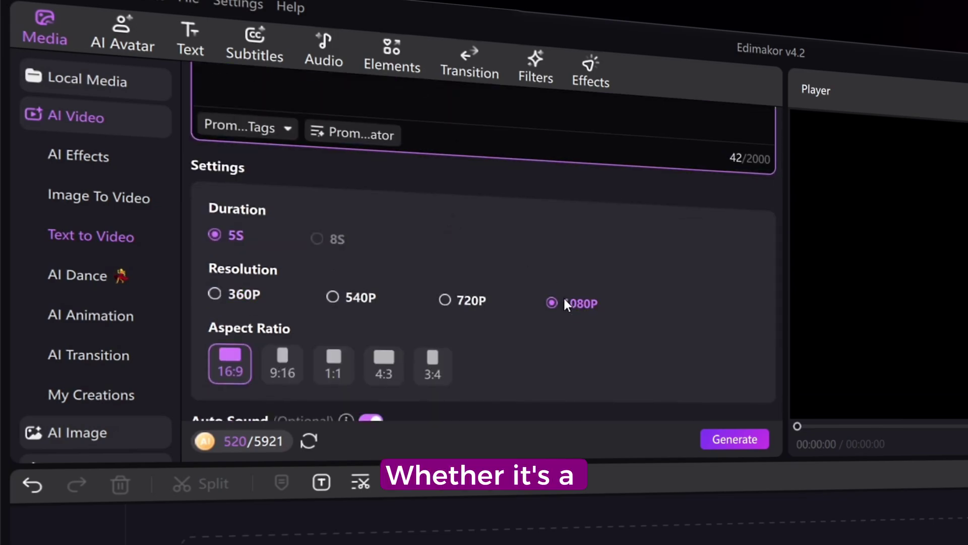
scroll(518, 352, down, 5)
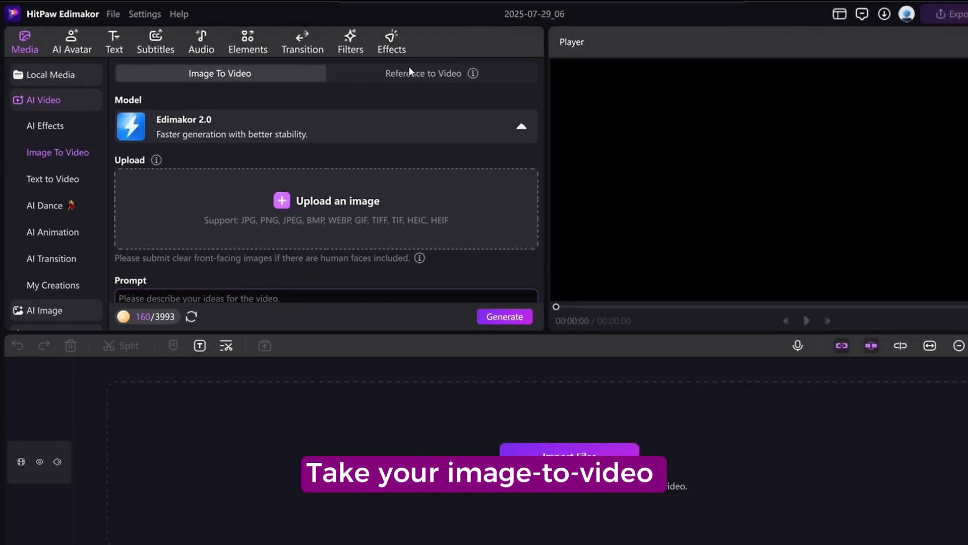
Switch to Reference to Video and paste the cinematic city-street prompt.
click(502, 92)
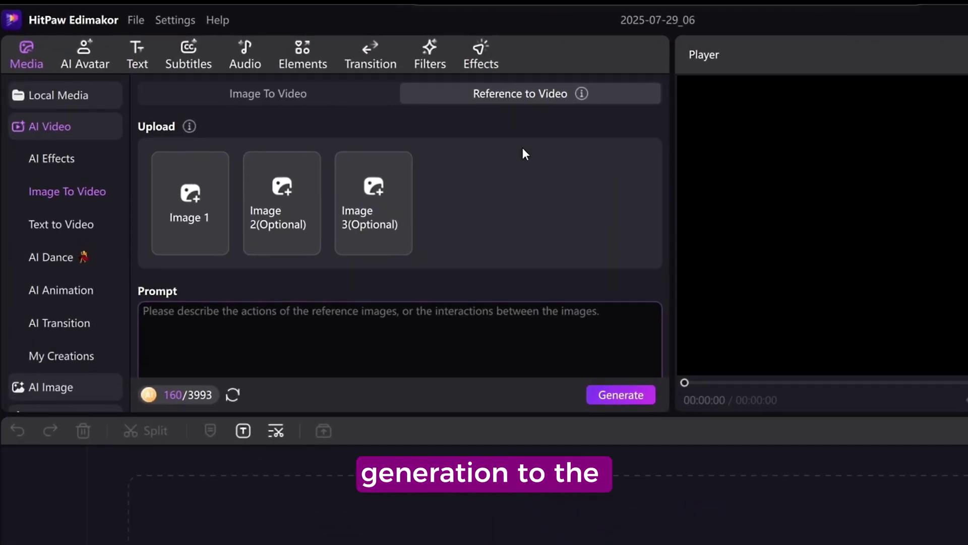
scroll(522, 147, down, 5)
scroll(522, 147, up, 5)
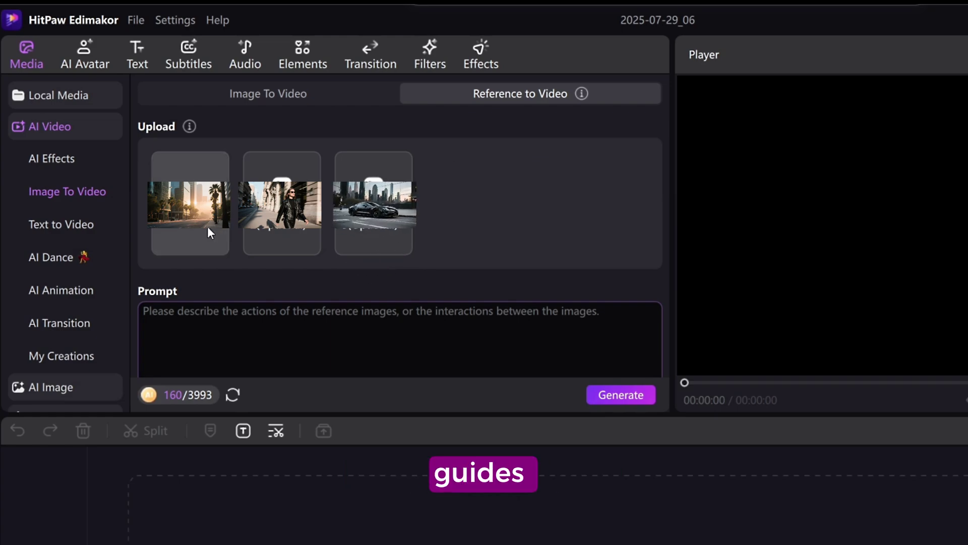
text(A cinematic video of a stylish young woman walking confidently past a matte black sports car on a modern city street during golden hour. The scene opens with a wide establishing shot of glass buildings glowing in warm sunlight. The camera performs a smooth dolly tracking shot alongside the woman, with soft motion blur, shallow depth of field, and warm film-grade color tones. Reflections shimmer on the car and windows, while gentle city ambiance plays in the background.)
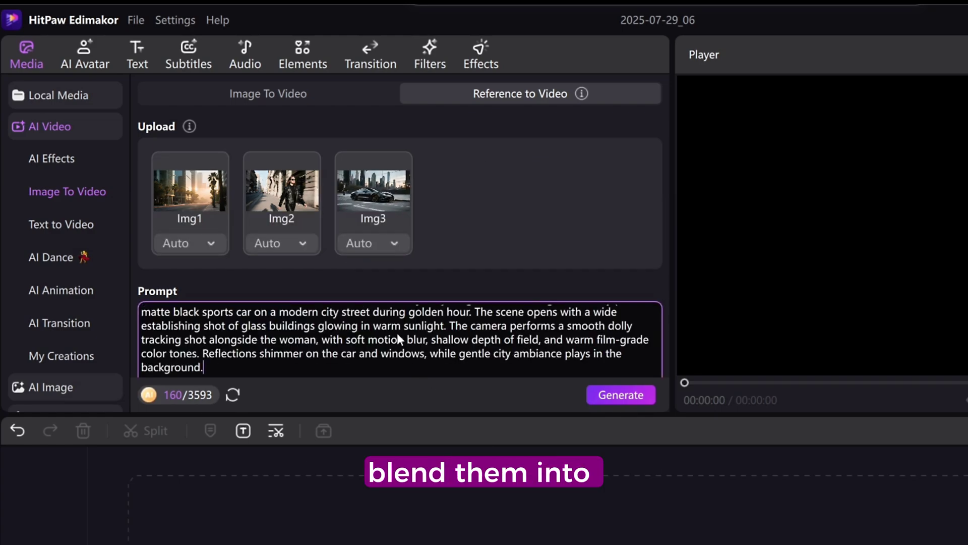
Set the clip length to 8 seconds and start generating the reference-based video.
scroll(398, 332, up, 2)
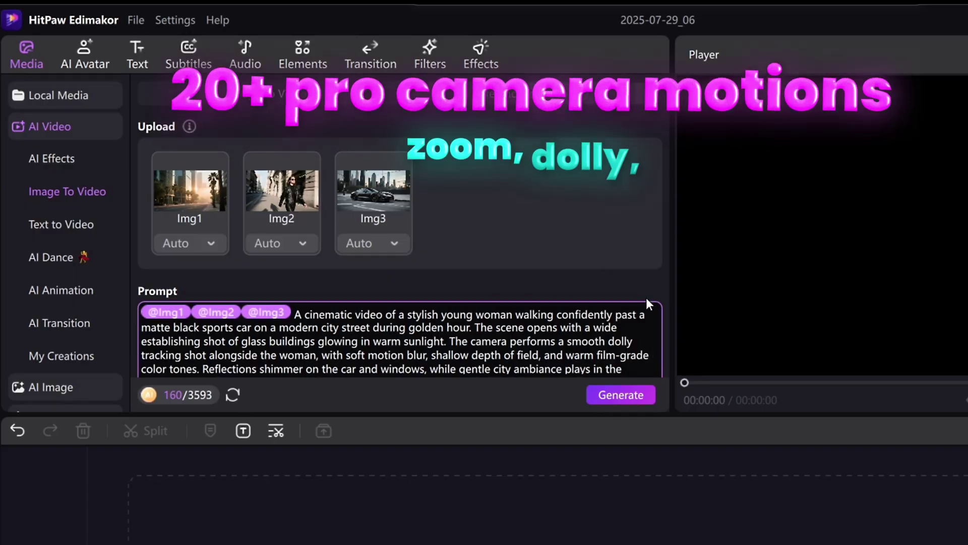
scroll(646, 297, down, 5)
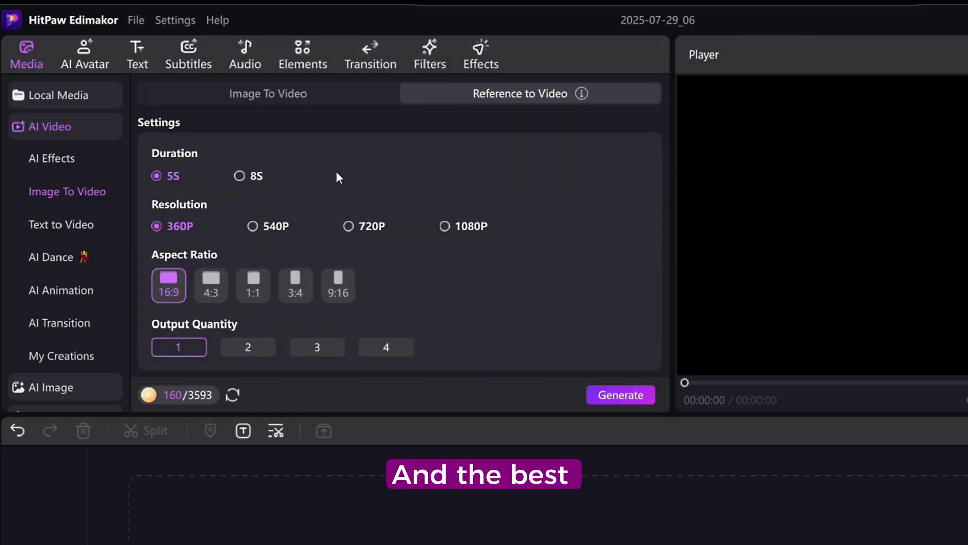
click(247, 176)
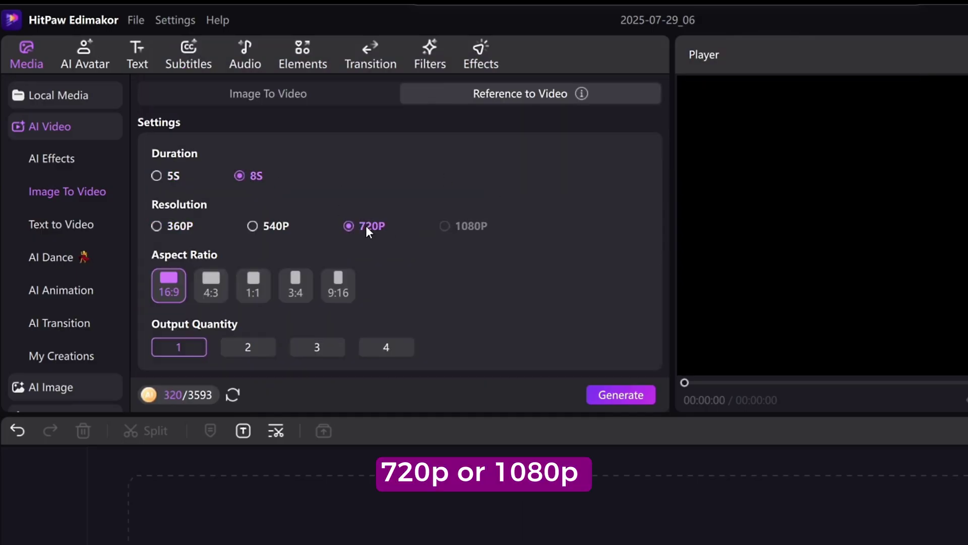
scroll(477, 273, up, 5)
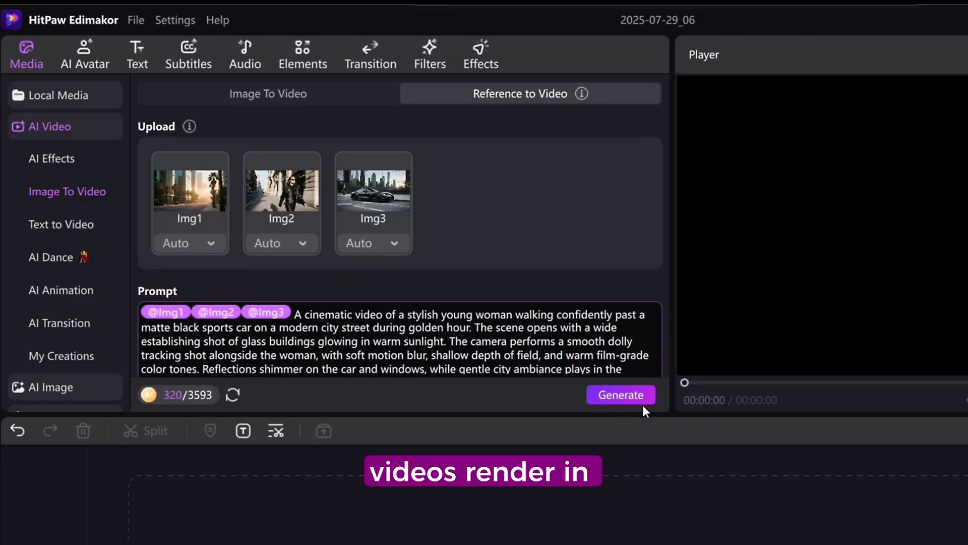
click(642, 396)
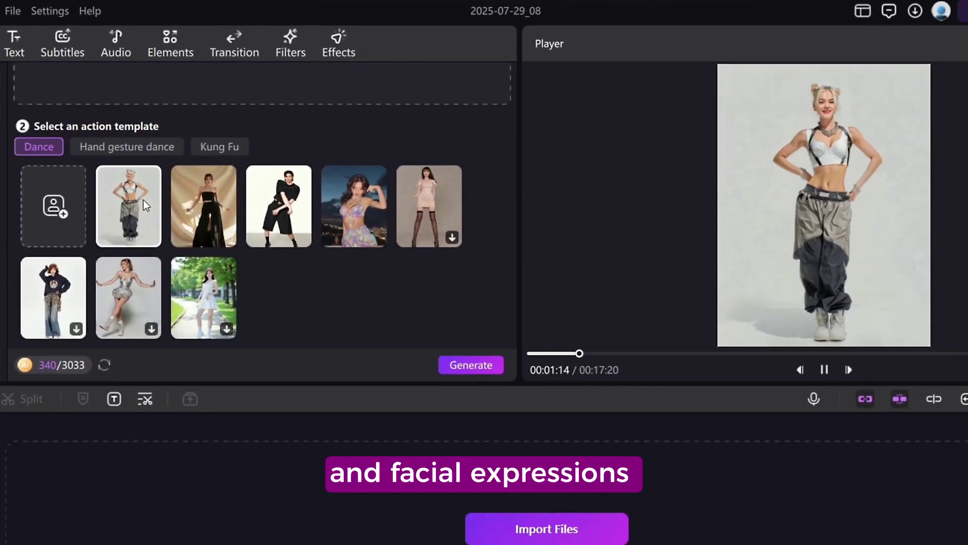
Preview dance templates and pick the Hand gesture dance template filmed on steps.
click(220, 221)
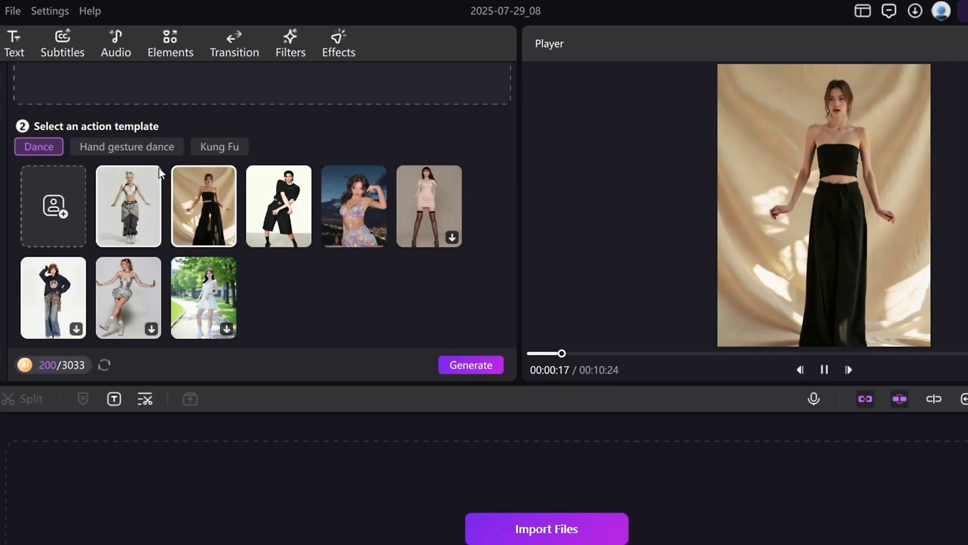
click(148, 146)
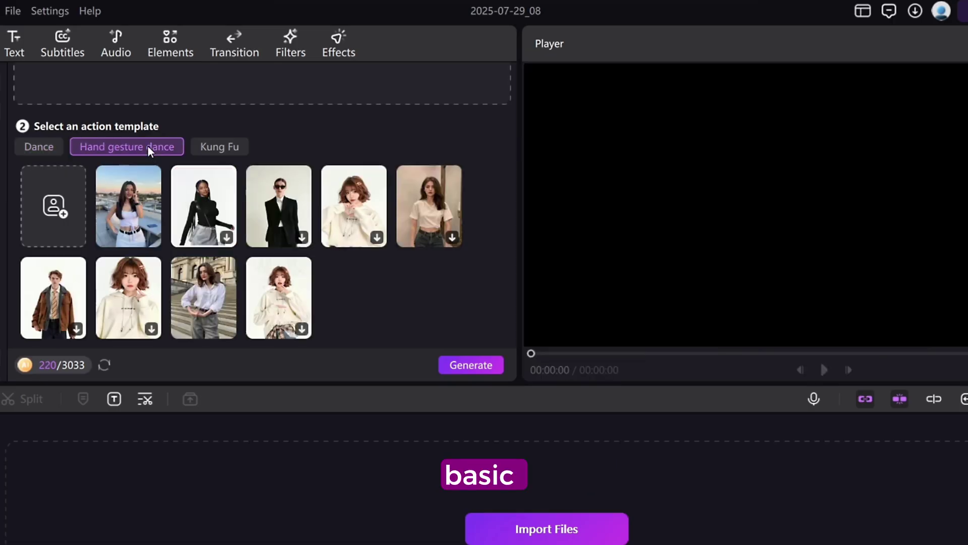
click(196, 301)
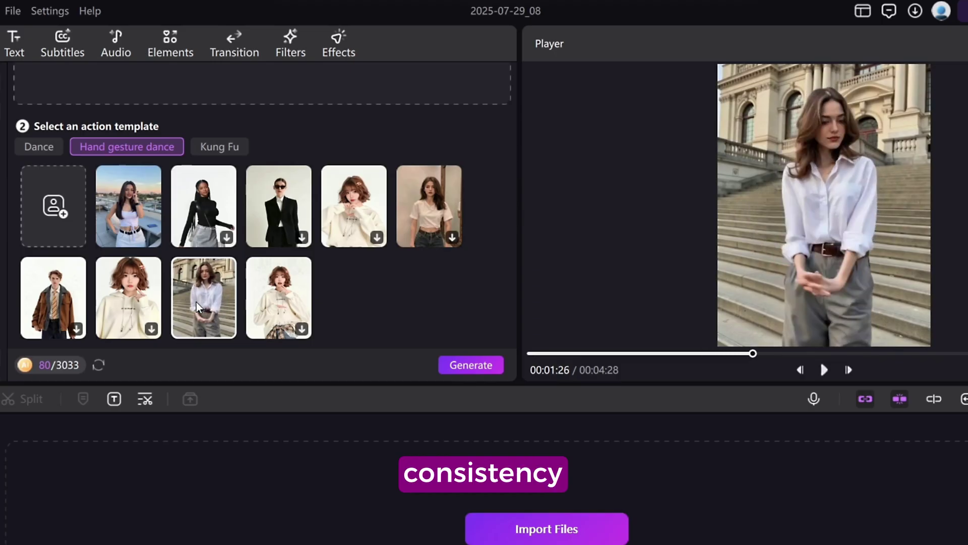
scroll(196, 301, up, 2)
Import a character photo, generate the dance video, and play the finished clip.
click(205, 162)
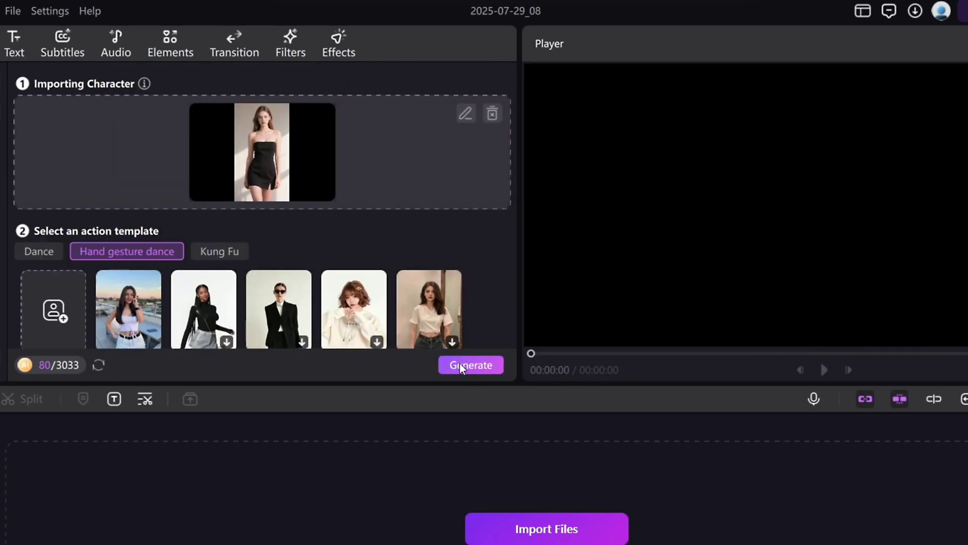
click(460, 364)
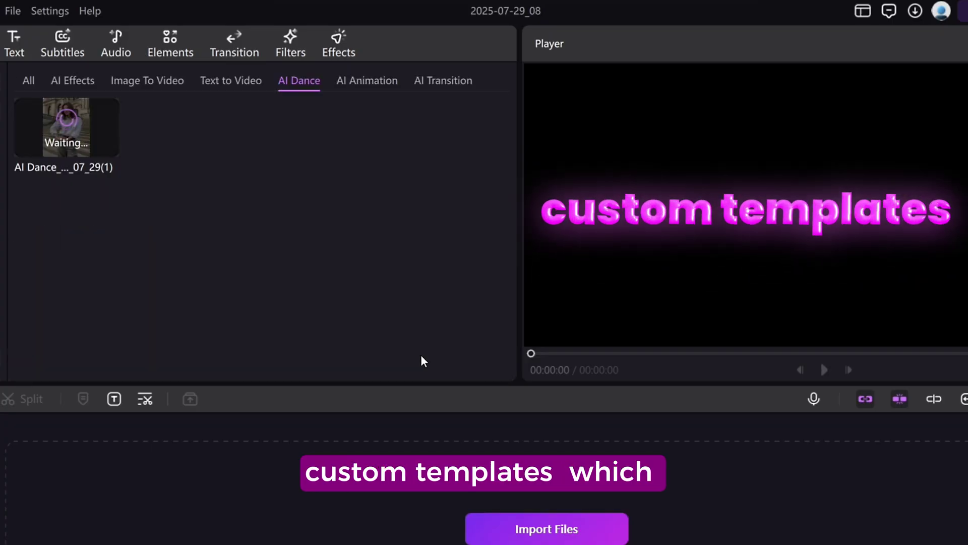
click(96, 161)
click(824, 370)
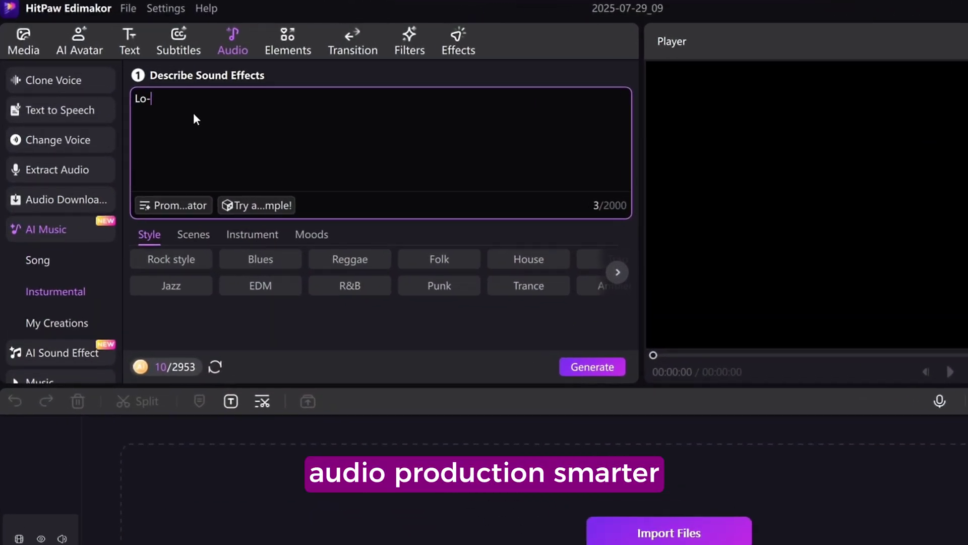
Describe 'Lo-Fi Chill beat with guitar' music, fixing a typo, and generate it.
text(Fi )
text(Chill beat with gu)
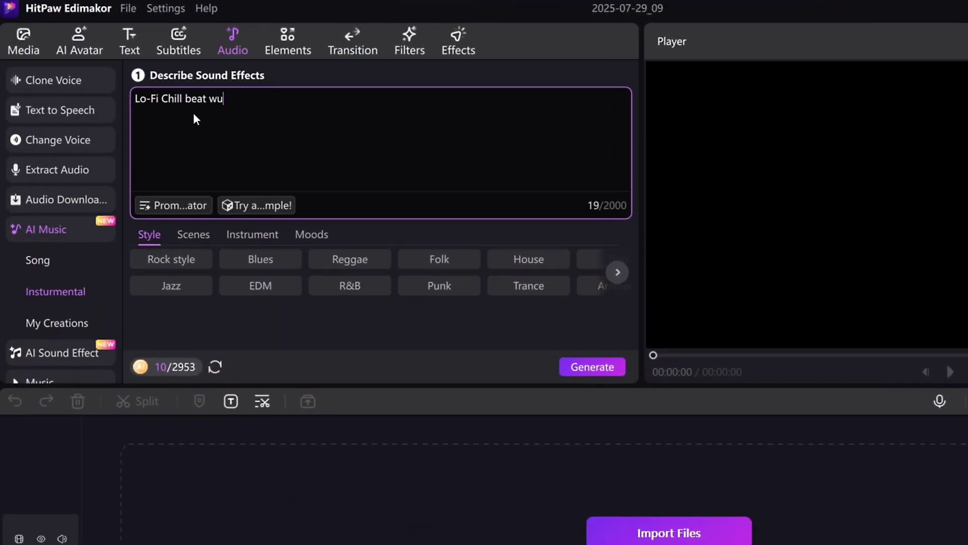
key(BackSpace)
text(ith guitar.)
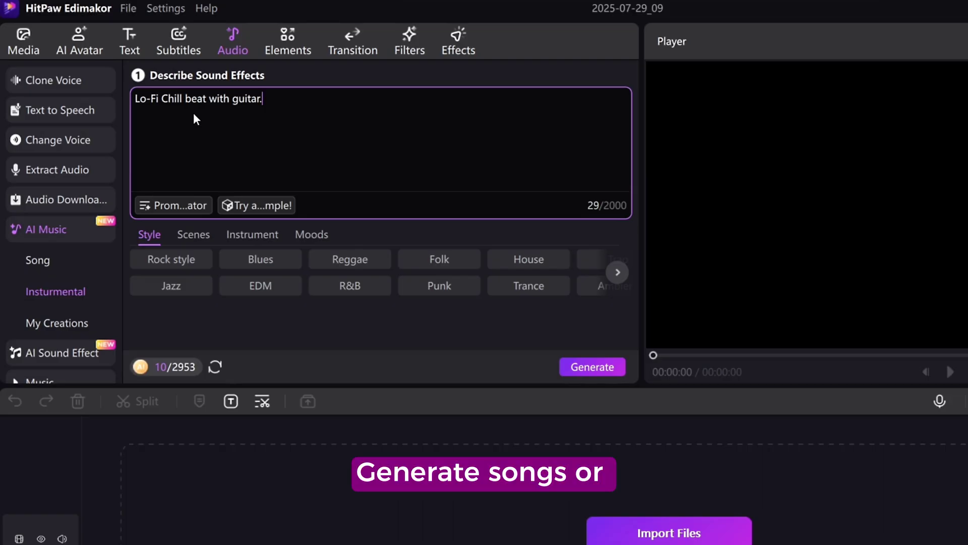
click(574, 363)
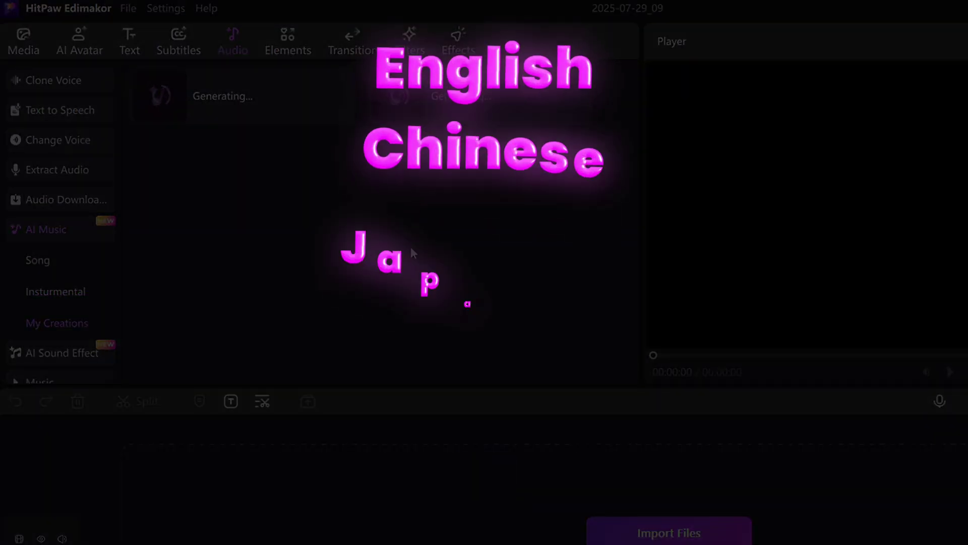
Lower the system volume and switch the AI Music Song creator to Reference mode.
key(XF86AudioLowerVolume)
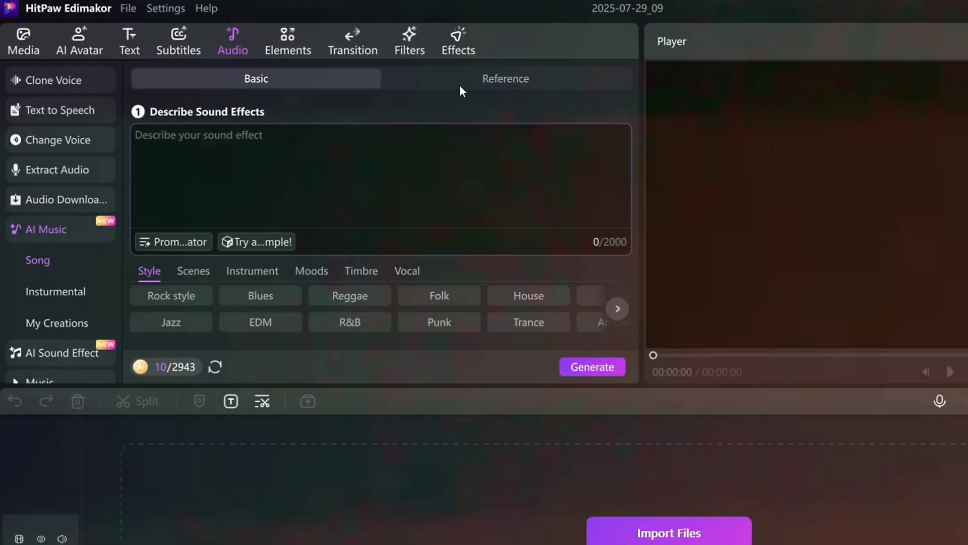
click(459, 80)
scroll(437, 169, down, 3)
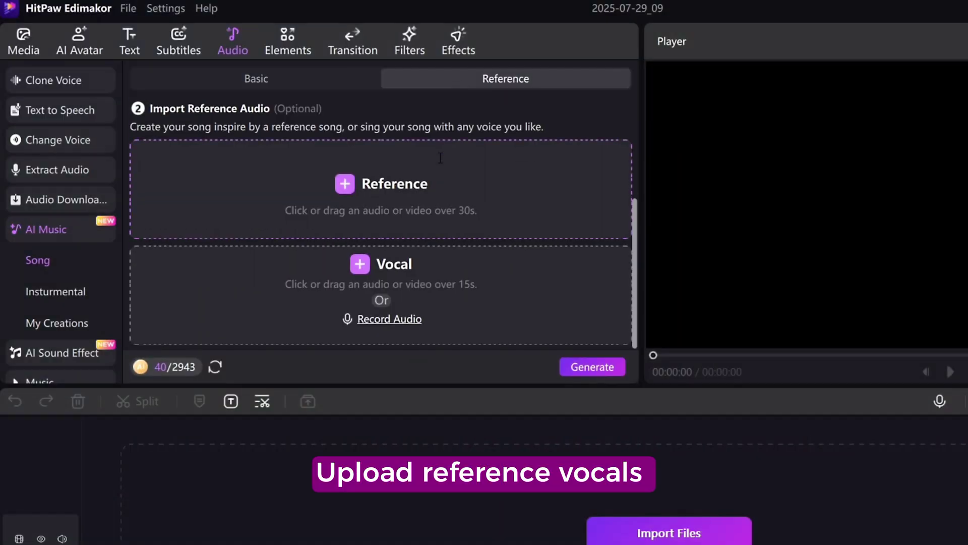
scroll(438, 169, up, 3)
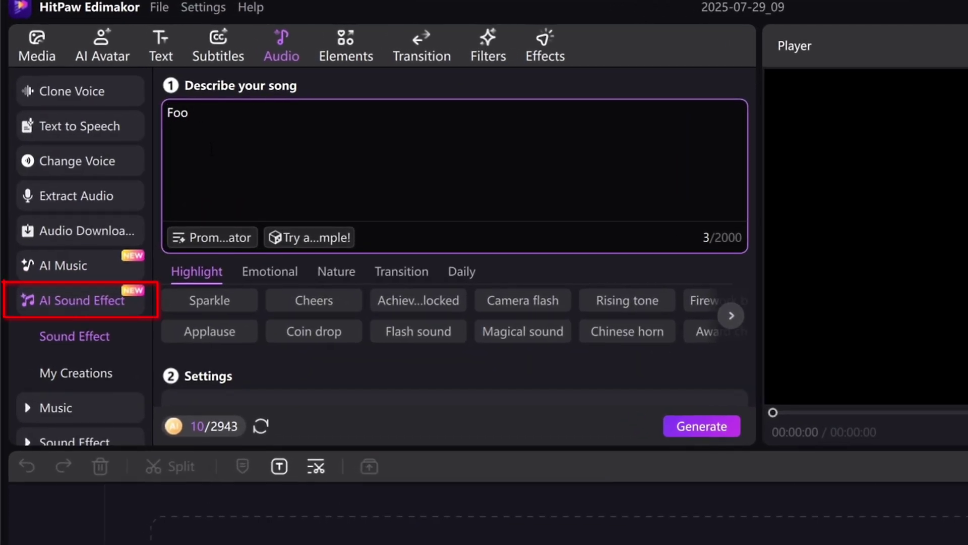
Describe footsteps in snow, generate two sound effects, and play each one.
text(tss)
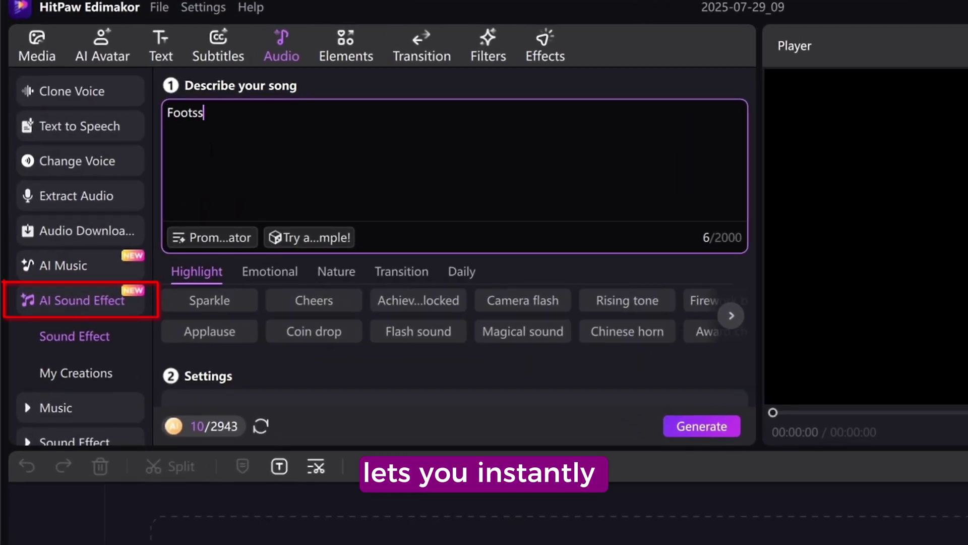
text(teps in snow w)
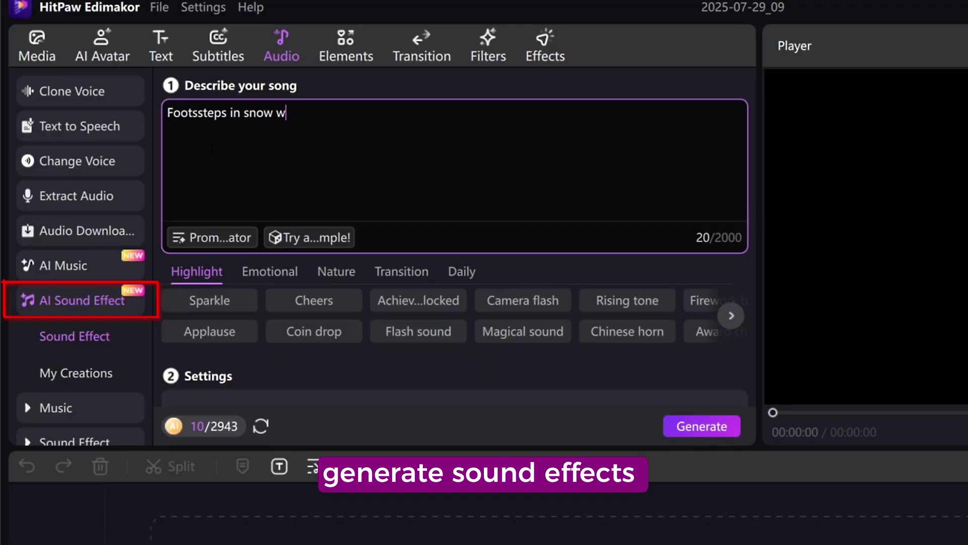
text(ith light win)
scroll(367, 276, down, 3)
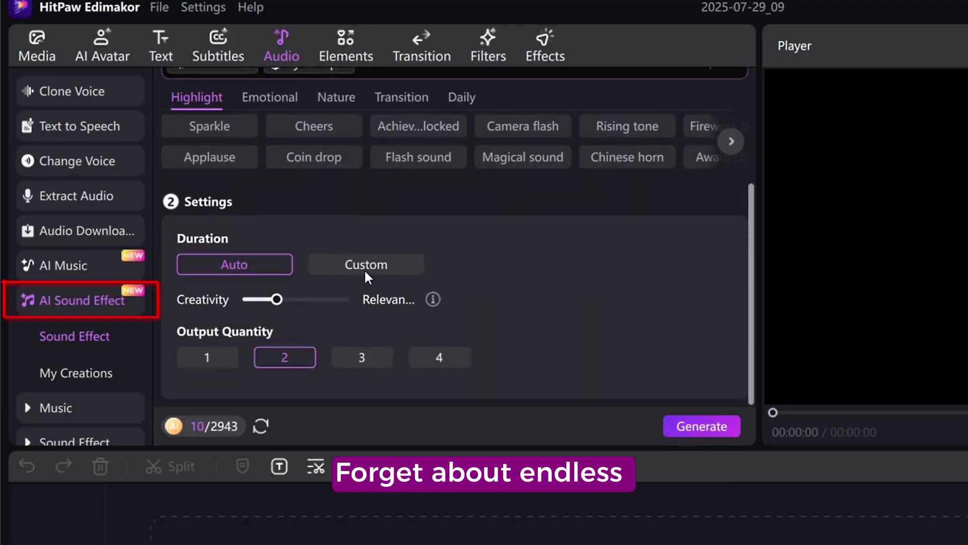
click(681, 426)
click(335, 111)
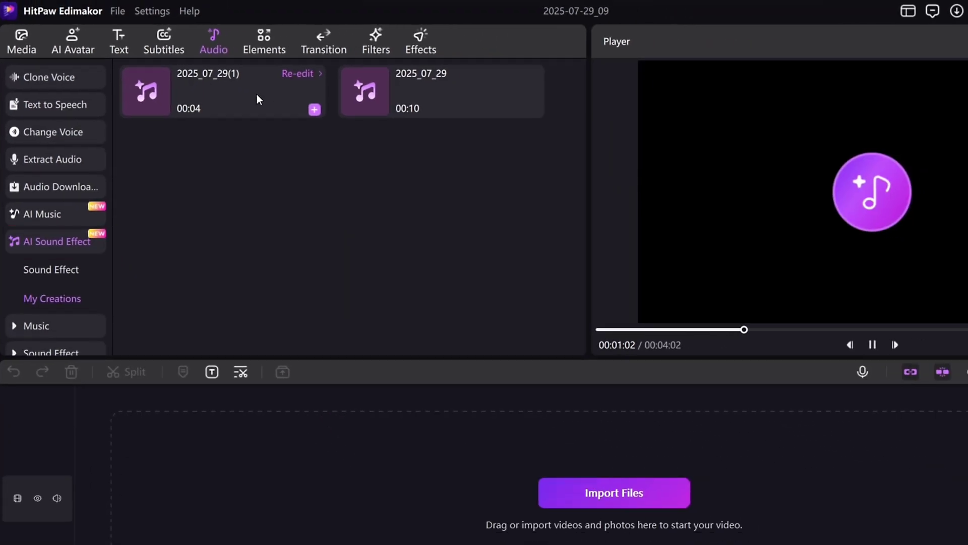
click(488, 112)
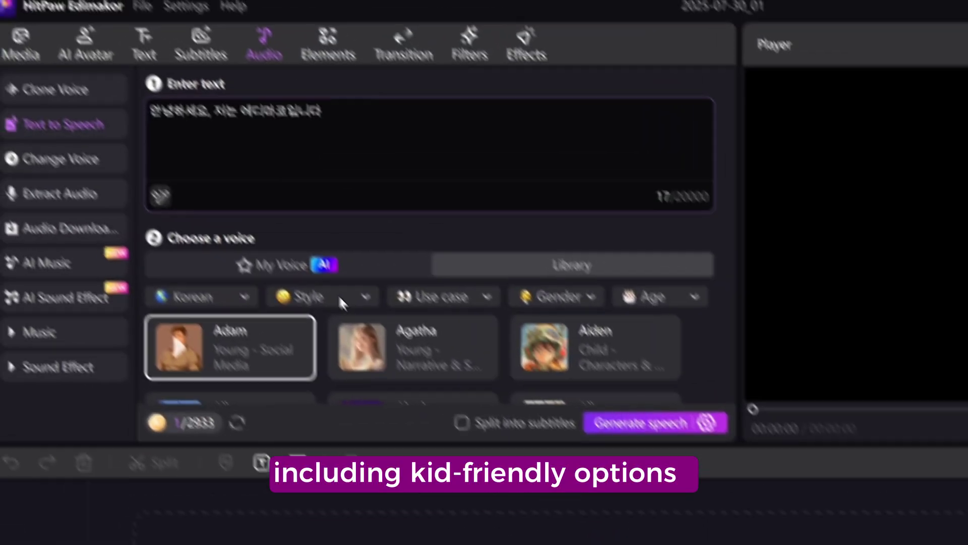
Filter voices to Female and Middle-Aged, then preview Cindy's voice.
click(349, 303)
click(475, 299)
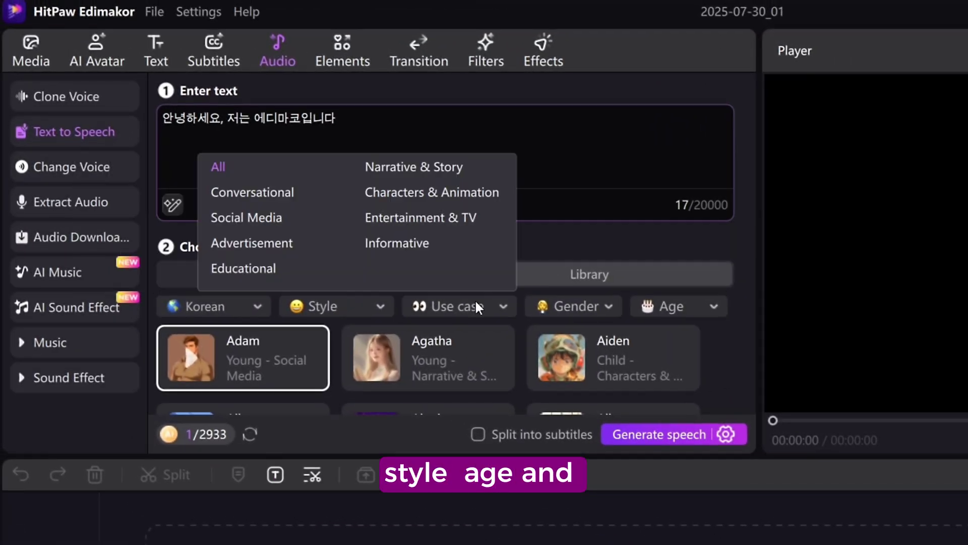
click(548, 299)
click(560, 356)
click(682, 304)
click(681, 404)
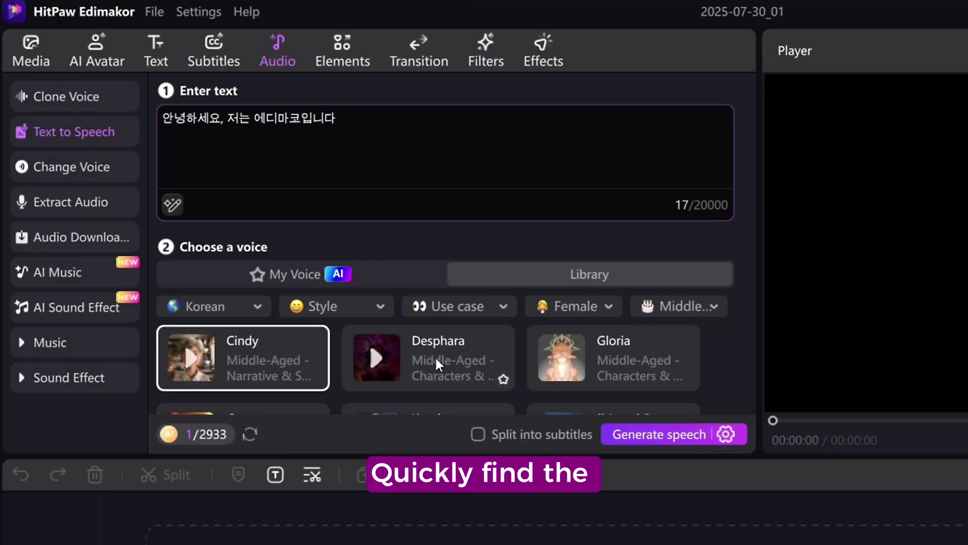
click(292, 370)
Raise Cindy's Expressiveness slightly in Voice Settings and generate the Korean greeting speech.
click(727, 434)
mouse_move(630, 349)
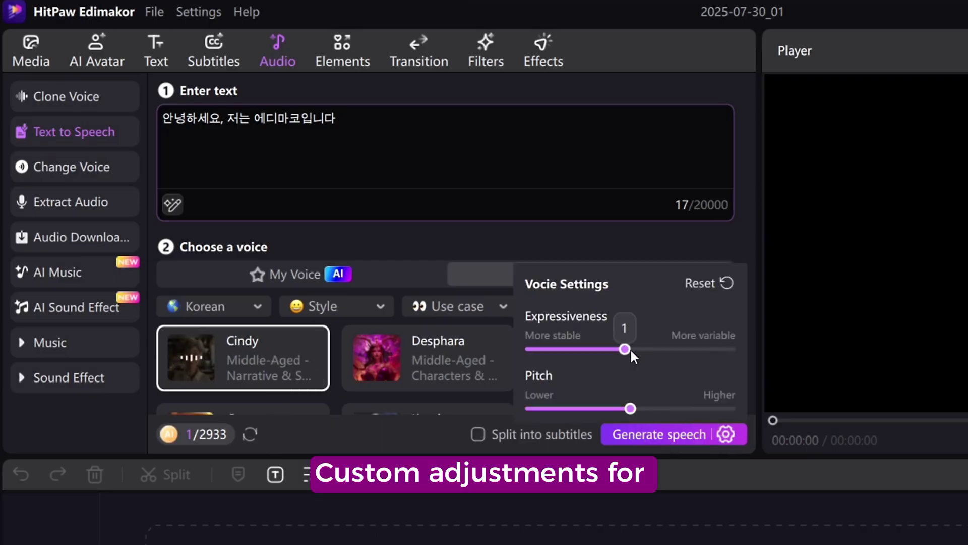
drag(631, 349, 637, 348)
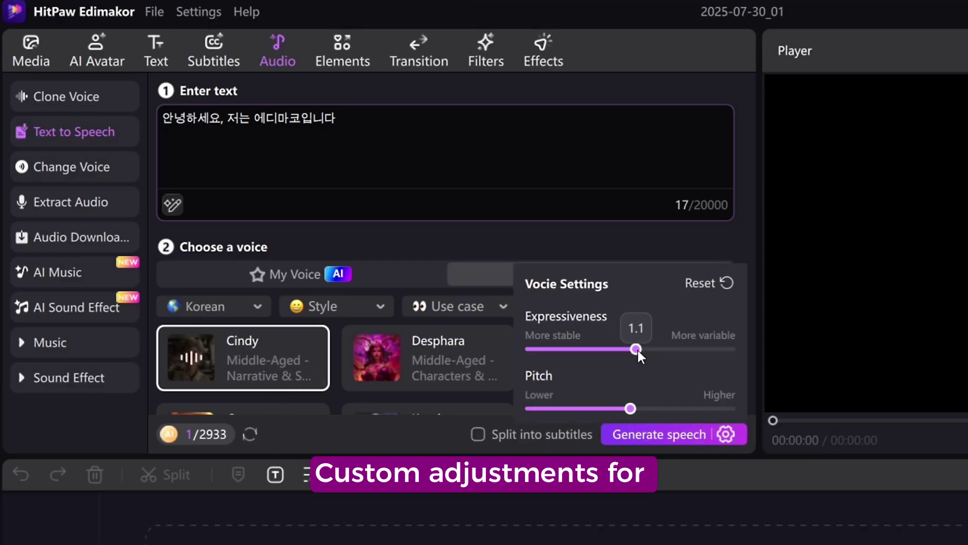
click(660, 434)
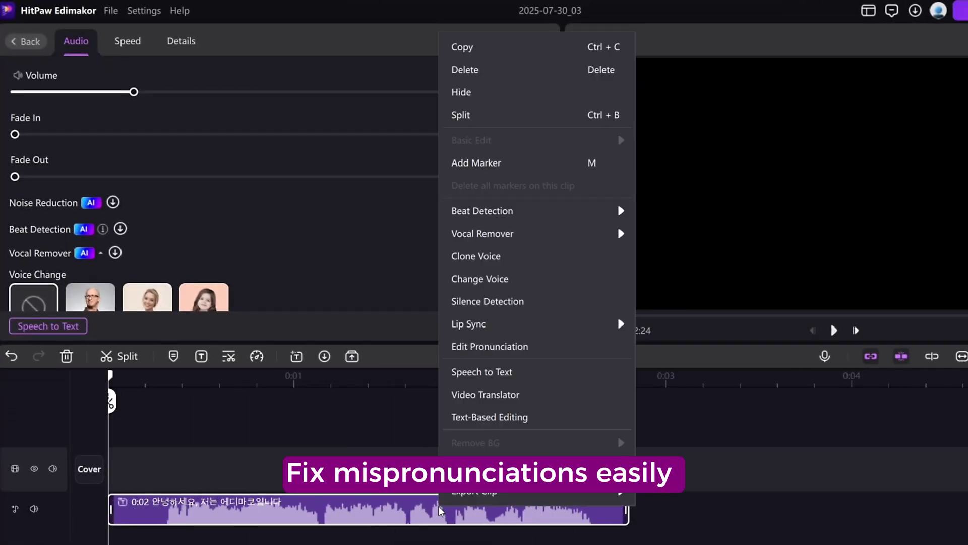
Open Edit Pronunciation for the speech clip, close it unchanged, and return to Text to Speech.
click(524, 348)
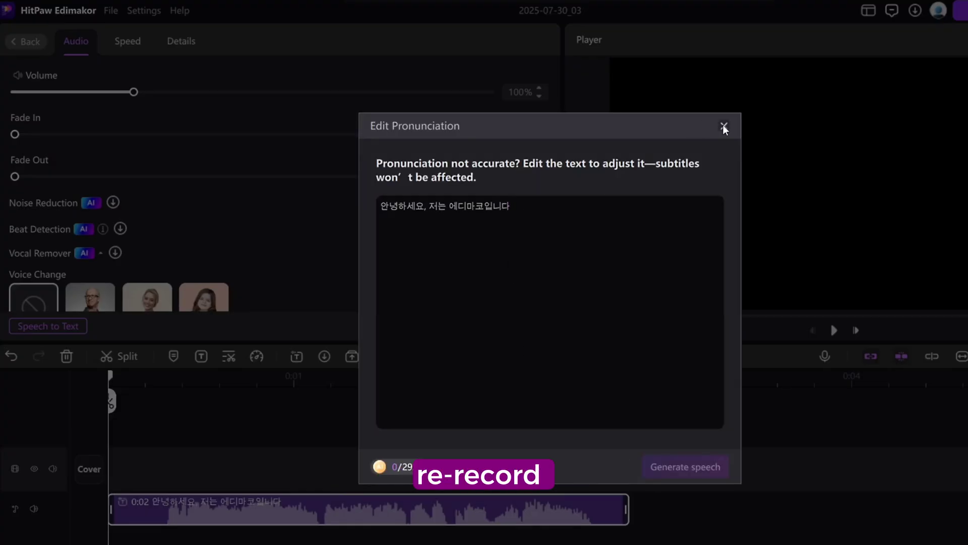
click(724, 126)
click(30, 41)
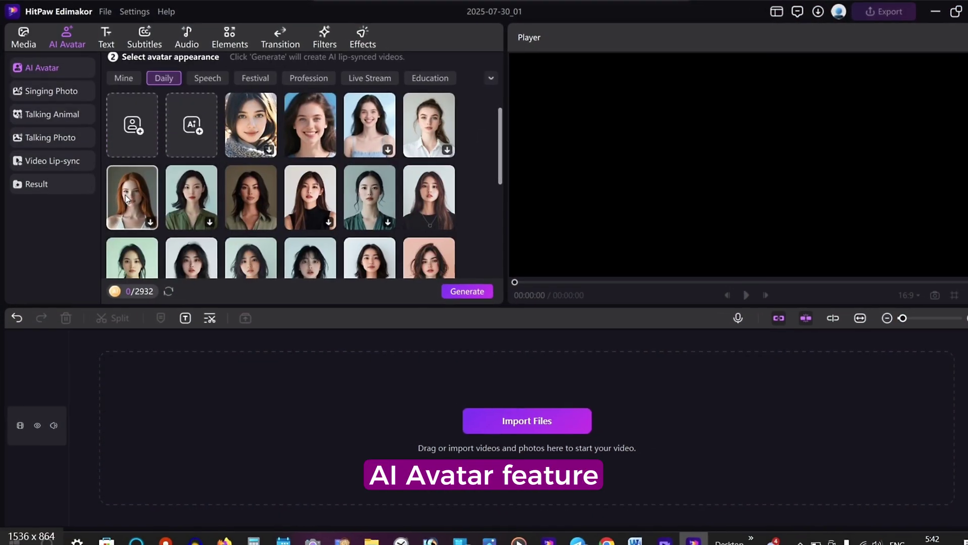
Generate an Ultra Realistic avatar from the pasted young-man-in-modern-suit description and preview it.
click(187, 146)
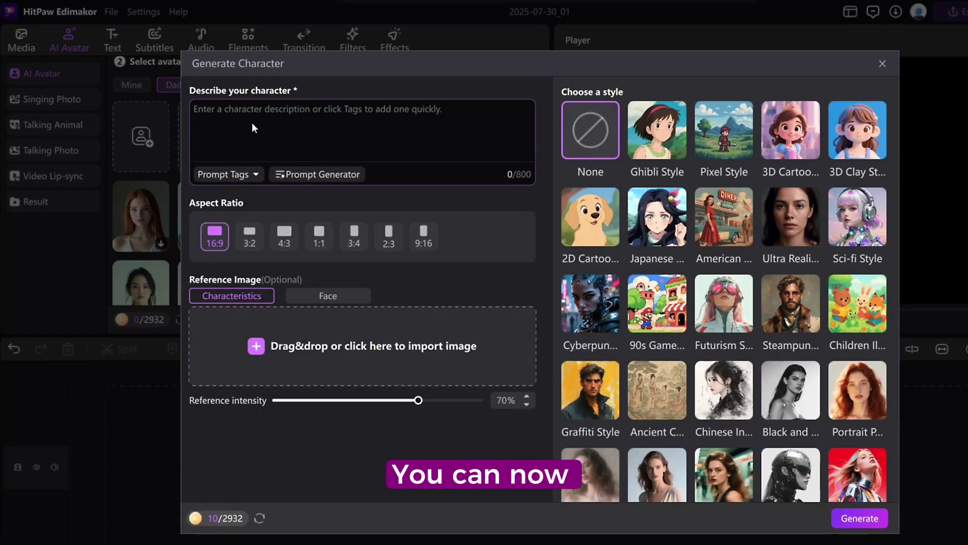
click(257, 109)
text(Realistic young man in a modern suit, confident expression, neutral background, front-facing, studio lighting)
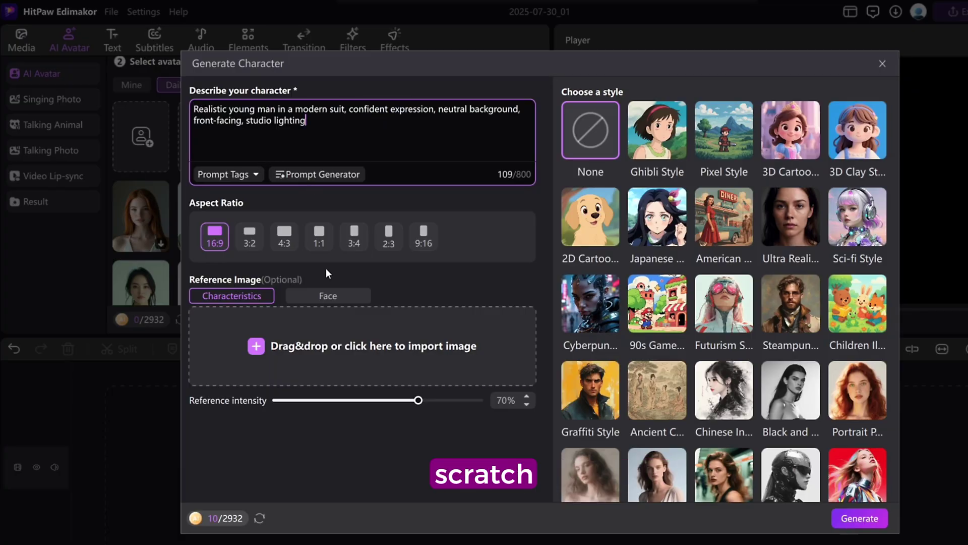
click(801, 204)
click(848, 519)
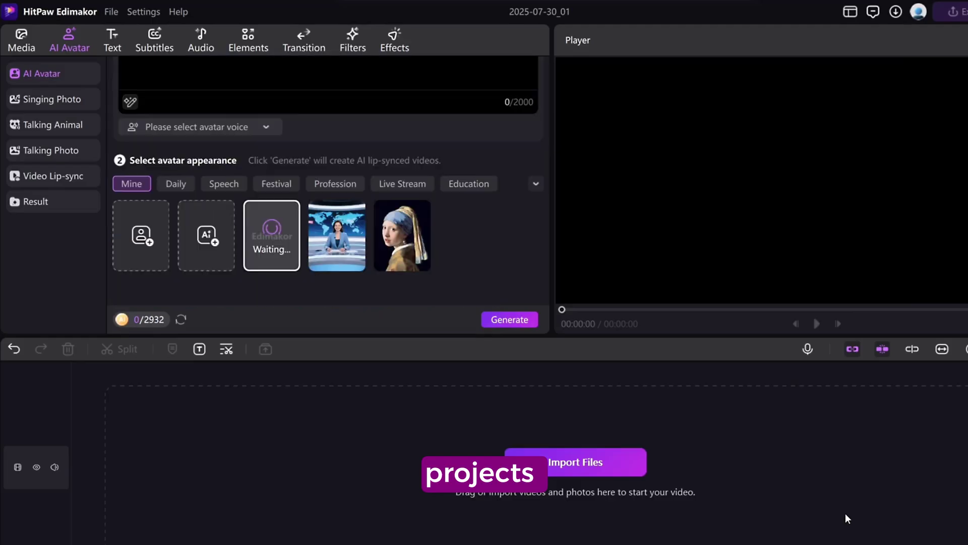
click(273, 217)
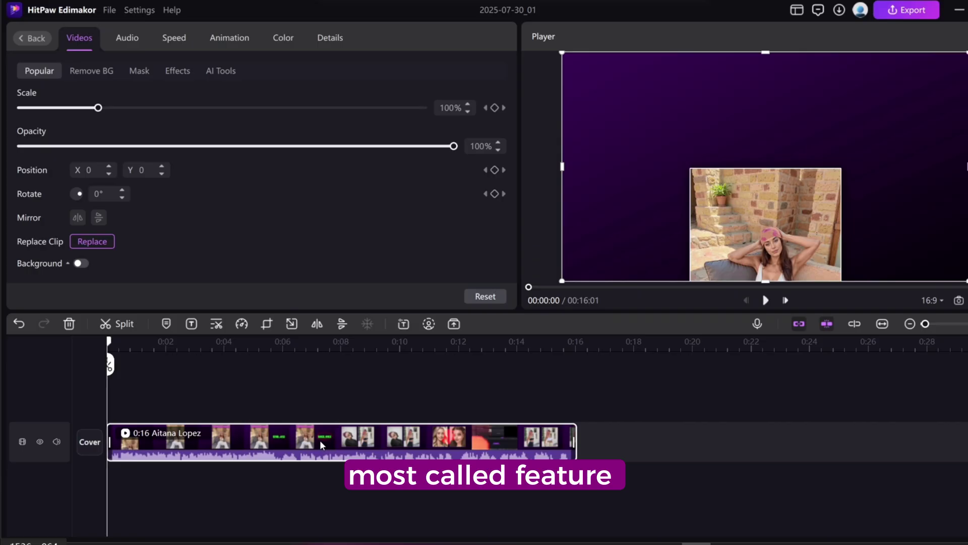
Add Scale and Rotate keyframes at the clip start and at about 0:02.
click(495, 108)
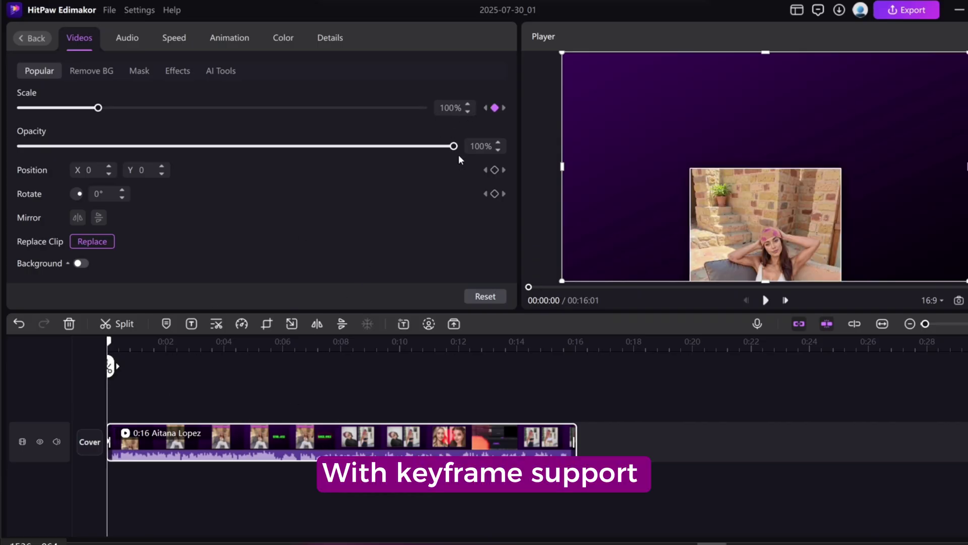
click(494, 194)
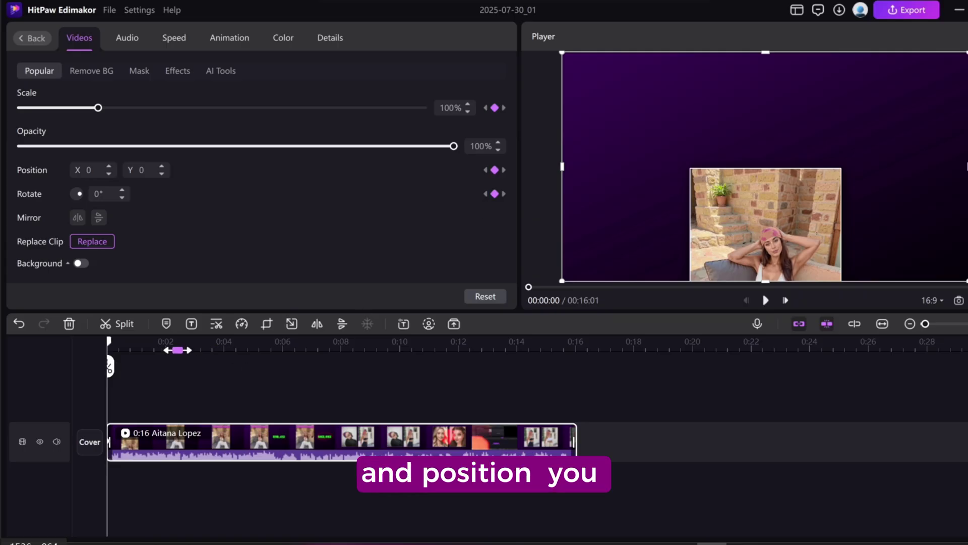
click(494, 108)
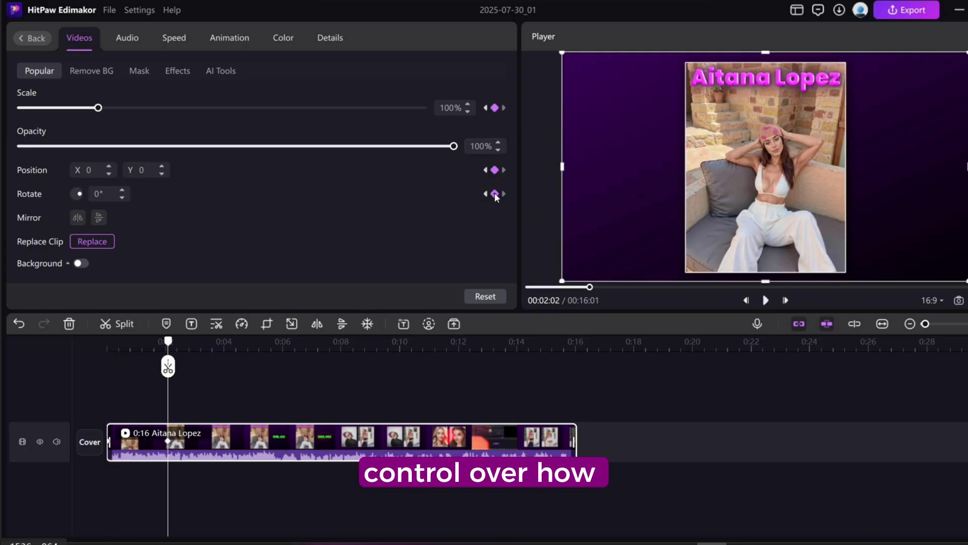
drag(176, 361, 108, 363)
At 0:00 raise Scale to 110% and tilt the clip 5°, then scrub and play it.
click(468, 105)
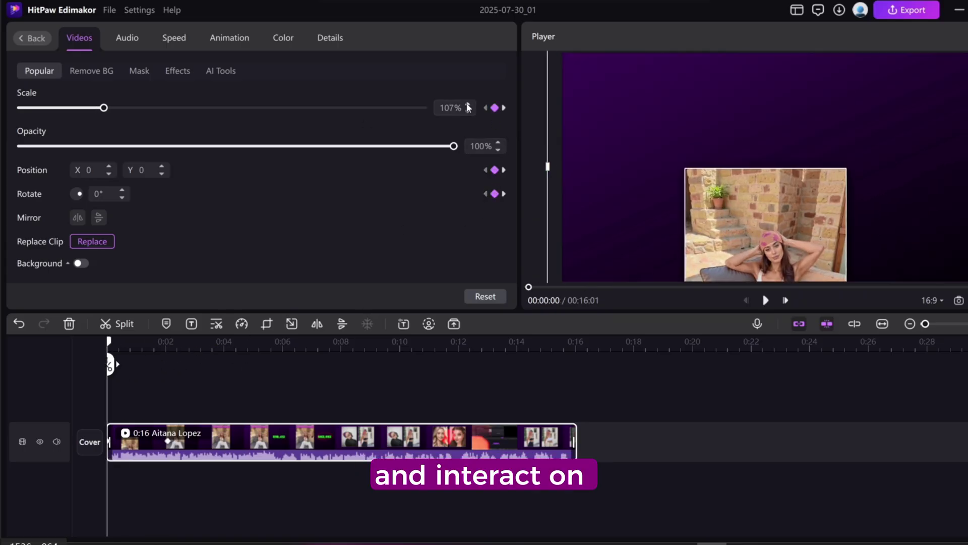
click(468, 104)
click(122, 191)
click(121, 191)
click(122, 190)
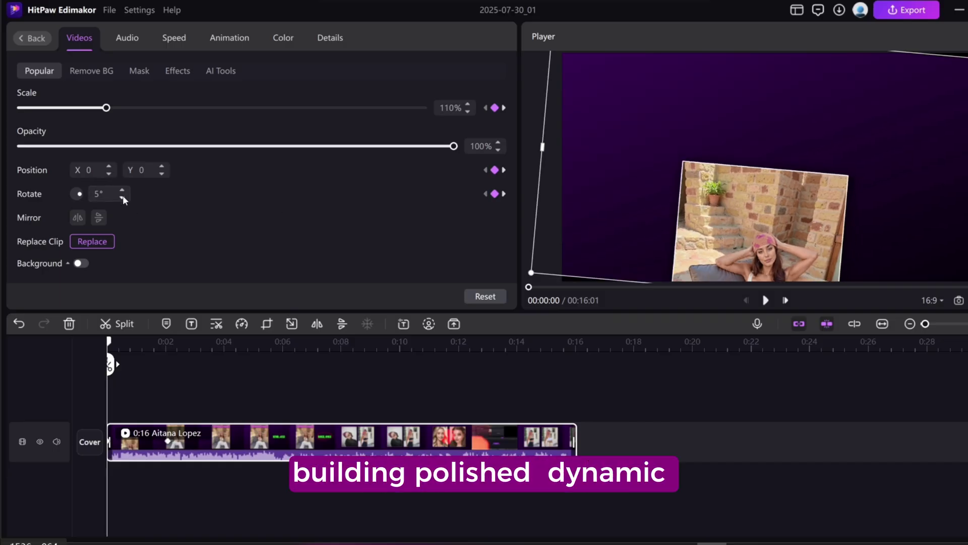
click(122, 191)
mouse_move(111, 367)
mouse_down()
mouse_move(126, 370)
mouse_move(108, 364)
mouse_up()
key(space)
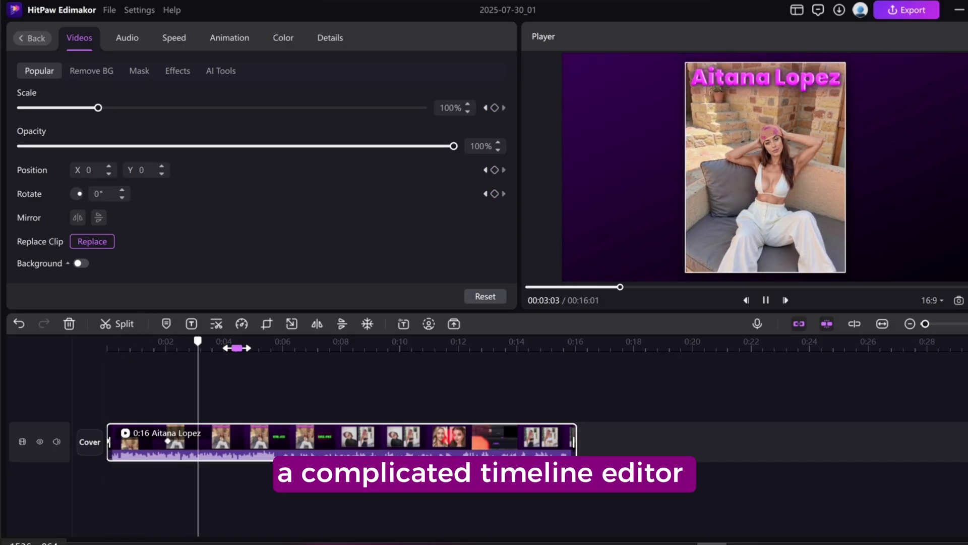